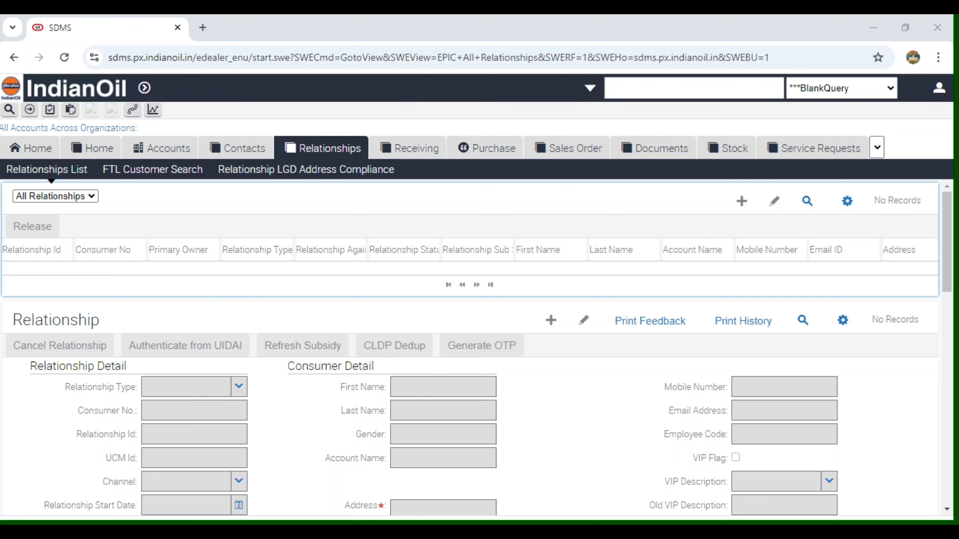
Search by the consumer's Relationship Id and open the matching LPG contact record.
{"action": "left_click", "coordinate": [807, 200]}
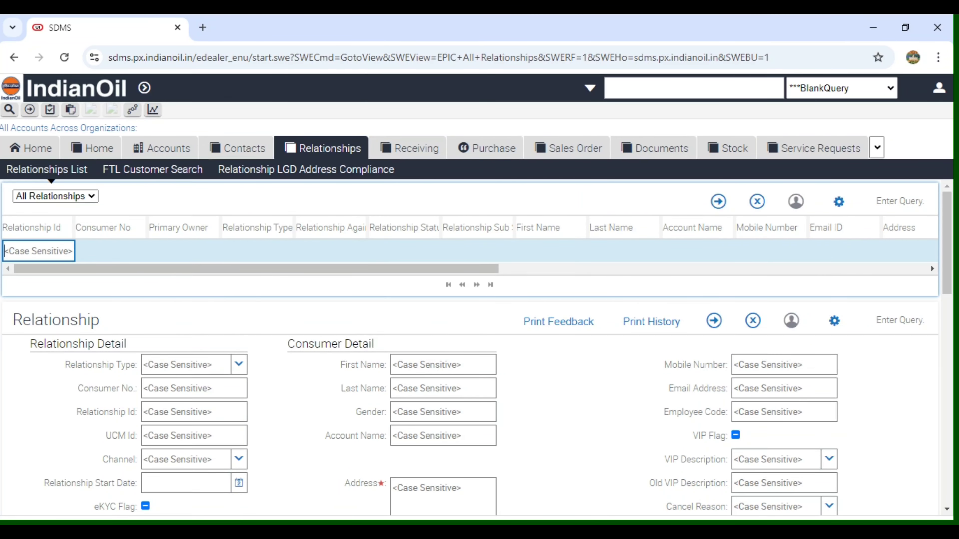
{"action": "key", "text": "Down"}
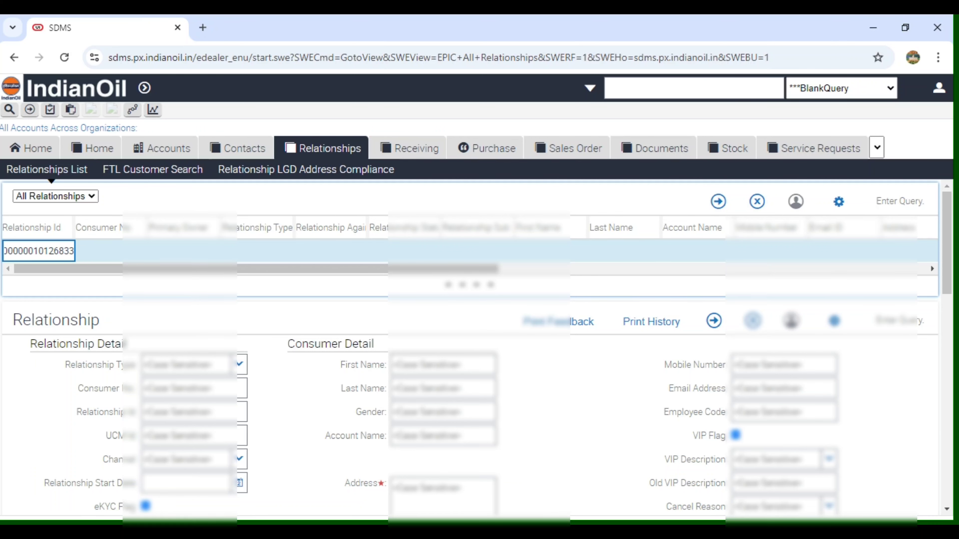
{"action": "key", "text": "Return"}
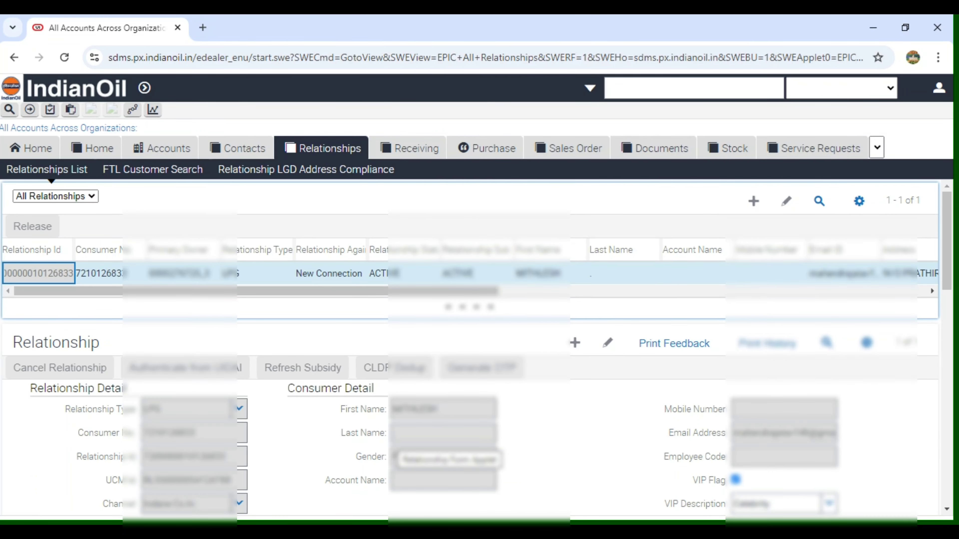
{"action": "left_click", "coordinate": [38, 274]}
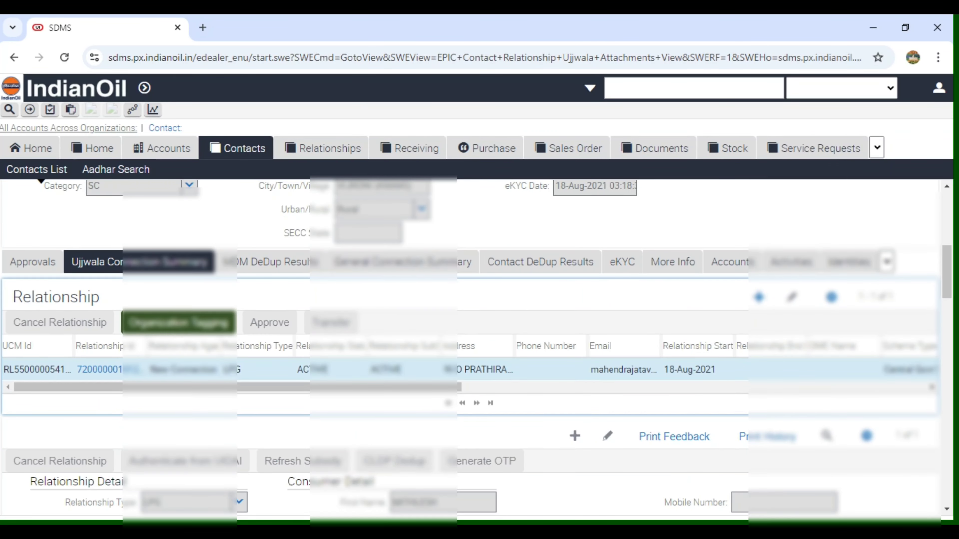
Switch to the Profile SR view and add a new service request for the contact.
{"action": "left_click", "coordinate": [887, 261]}
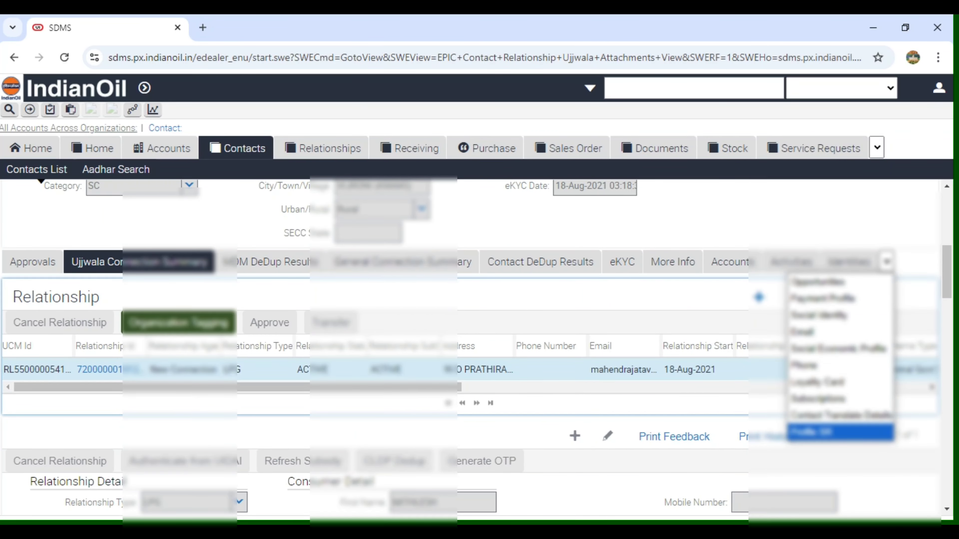
{"action": "key", "text": "Return"}
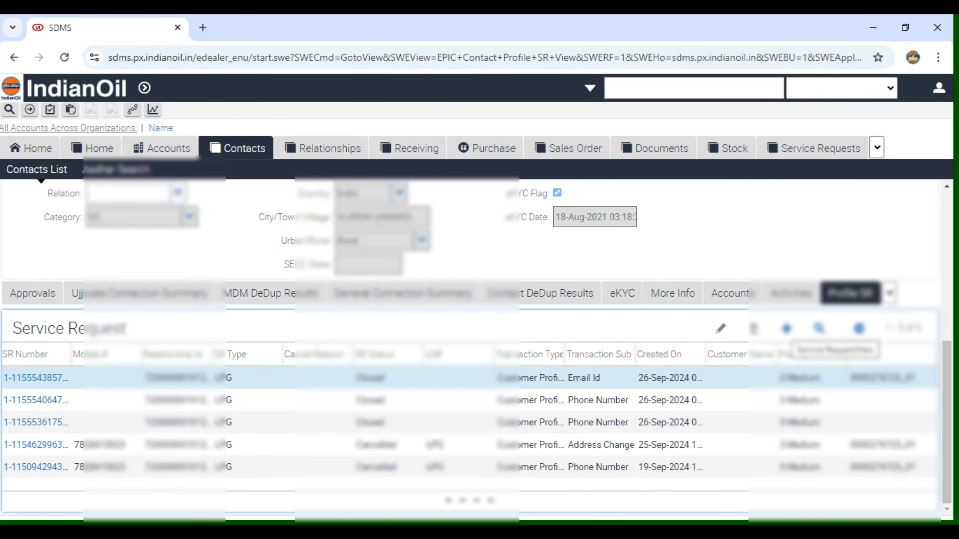
{"action": "left_click", "coordinate": [786, 328]}
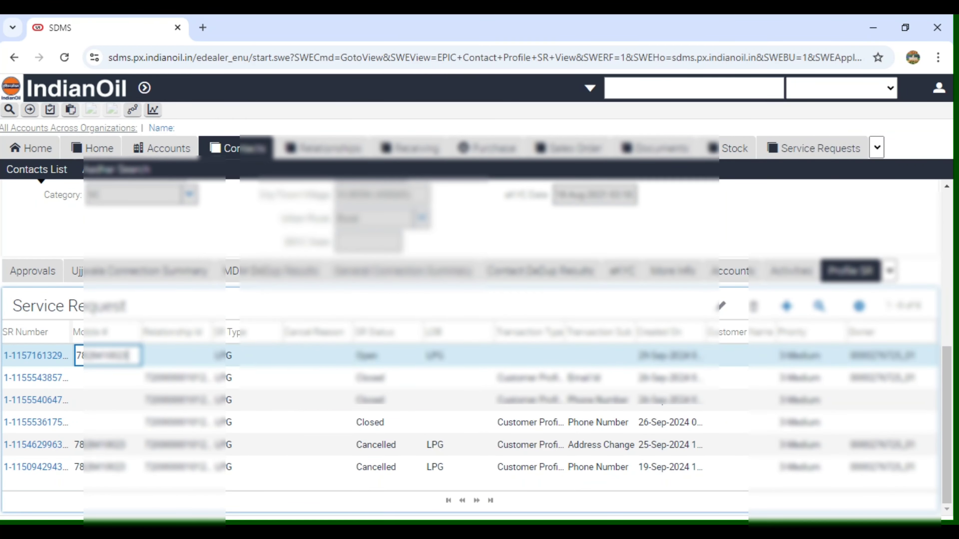
Set the new request to Customer Profile with sub-type Address Change and open its details.
{"action": "left_click", "coordinate": [523, 355]}
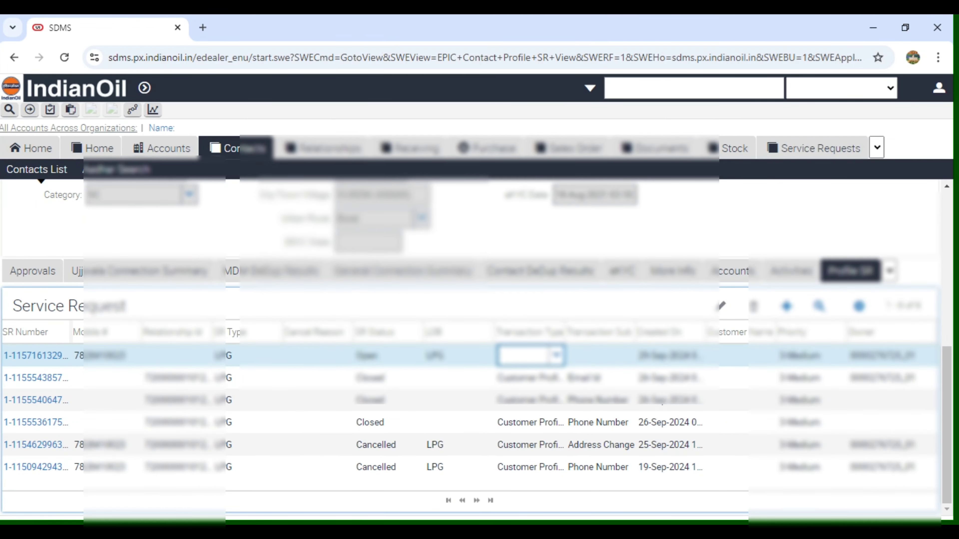
{"action": "left_click", "coordinate": [593, 355]}
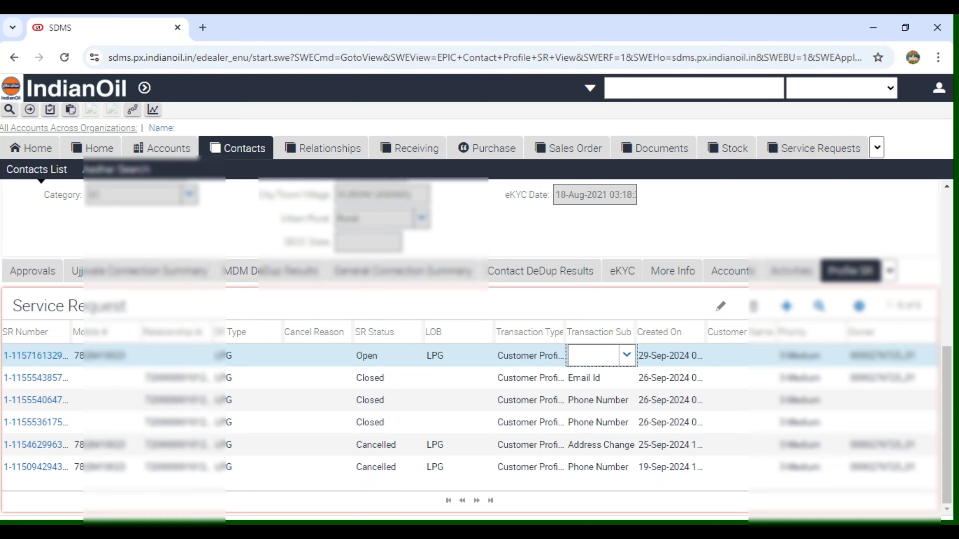
{"action": "left_click", "coordinate": [626, 355]}
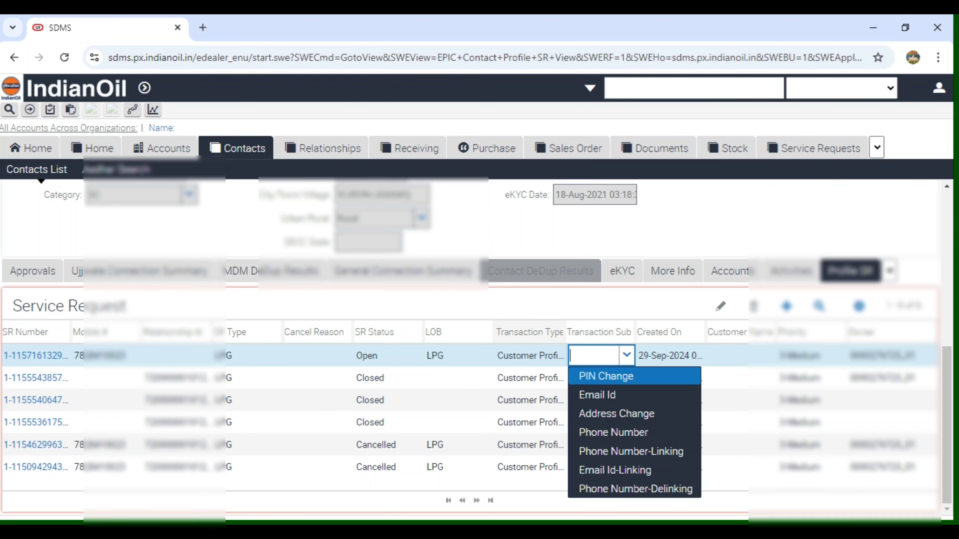
{"action": "key", "text": "Return"}
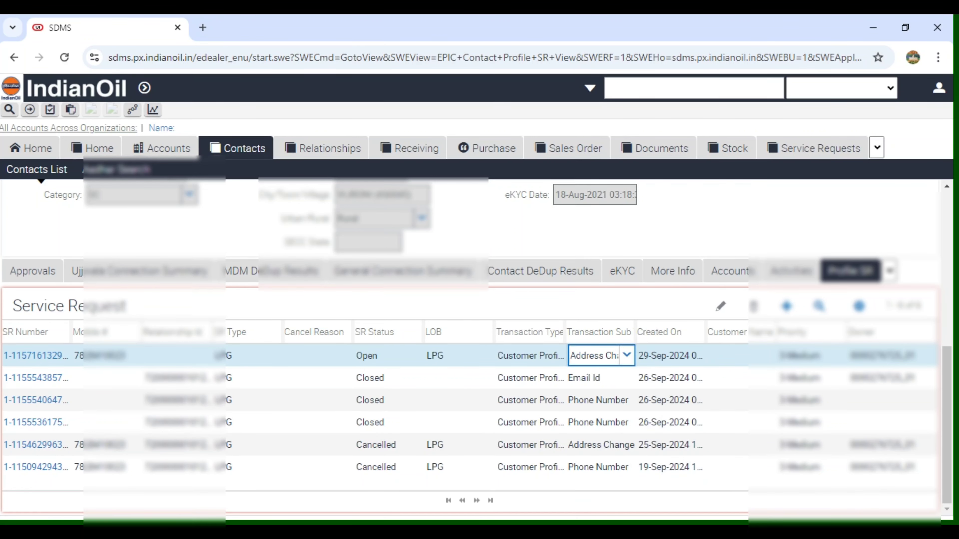
{"action": "left_click", "coordinate": [34, 355]}
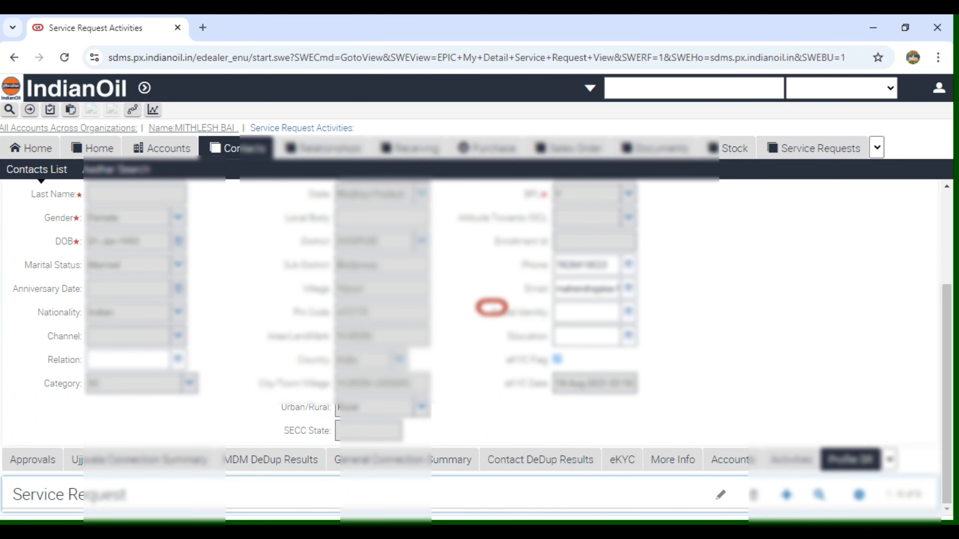
Fill in the new Address Lines 1 to 3 and the pincode under New Values.
{"action": "scroll", "coordinate": [472, 340], "scroll_direction": "up", "scroll_amount": 5}
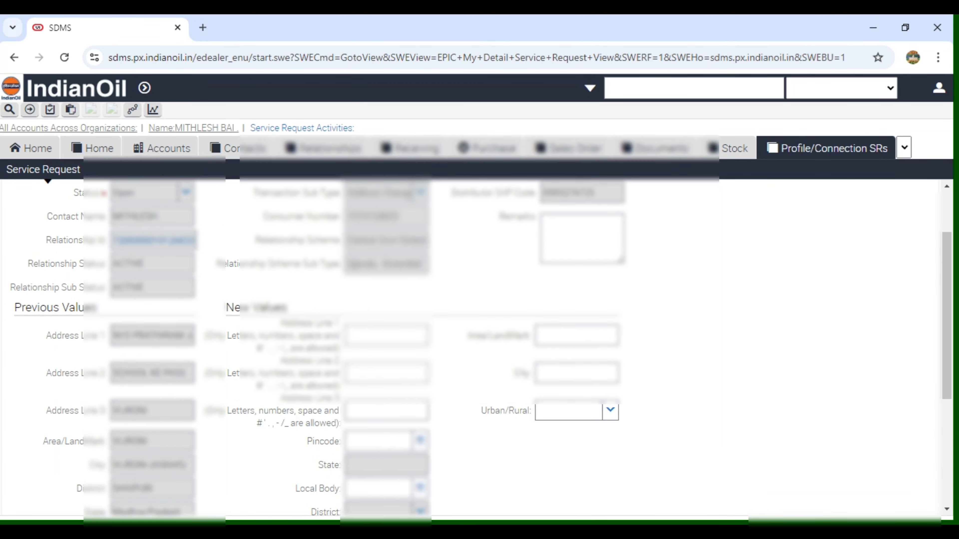
{"action": "scroll", "coordinate": [472, 348], "scroll_direction": "up", "scroll_amount": 2}
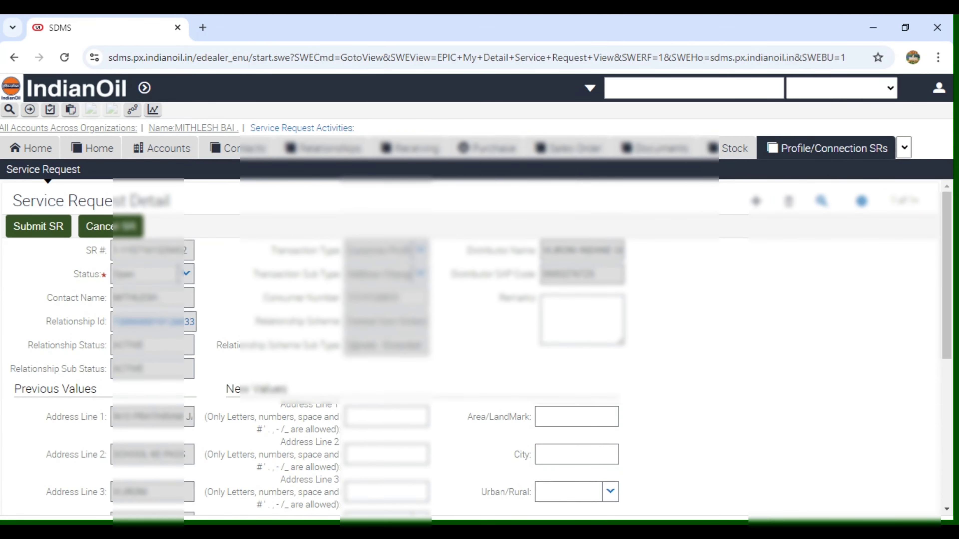
{"action": "scroll", "coordinate": [472, 347], "scroll_direction": "down", "scroll_amount": 4}
{"action": "left_click", "coordinate": [385, 277]}
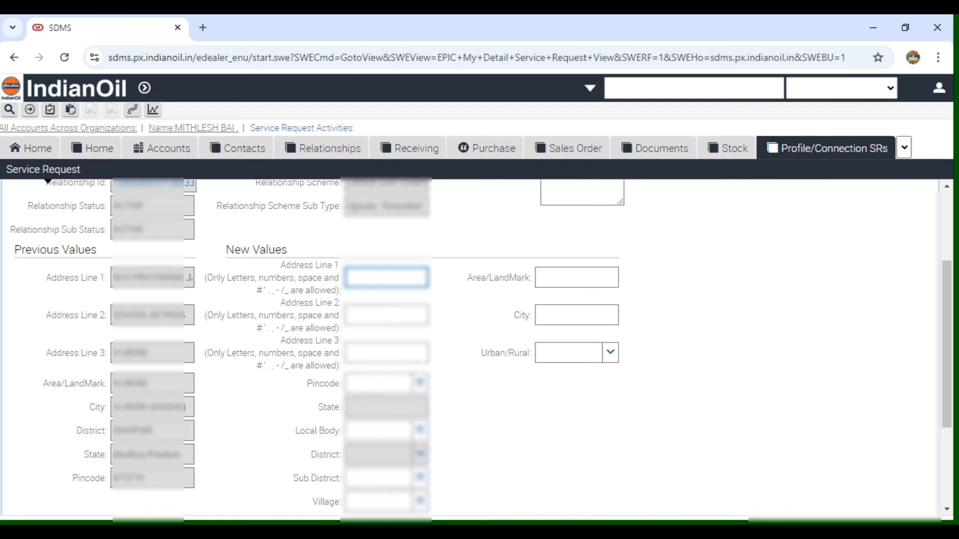
{"action": "key", "text": "Tab"}
{"action": "key", "text": "Tab"}
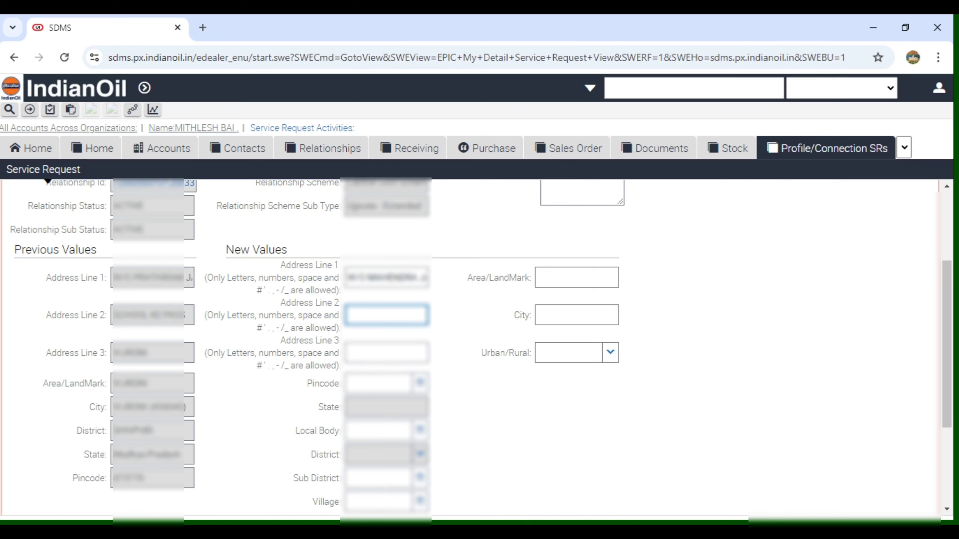
{"action": "type", "text": "SCH"}
{"action": "key", "text": "Down"}
{"action": "key", "text": "Return"}
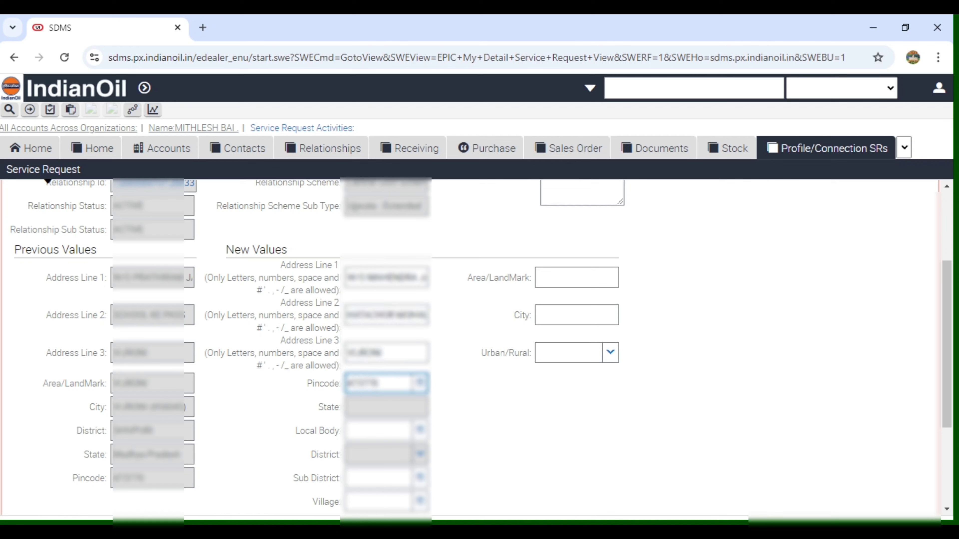
Confirm the pincode, then enter 'Pardawal' and the sub-district 'Burdawal'.
{"action": "key", "text": "Tab"}
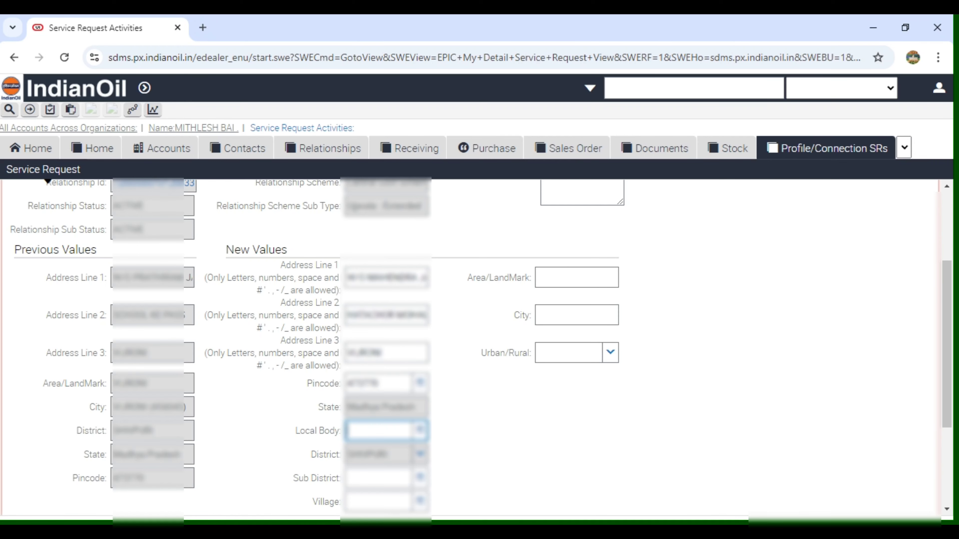
{"action": "type", "text": "Pardawal"}
{"action": "key", "text": "Tab"}
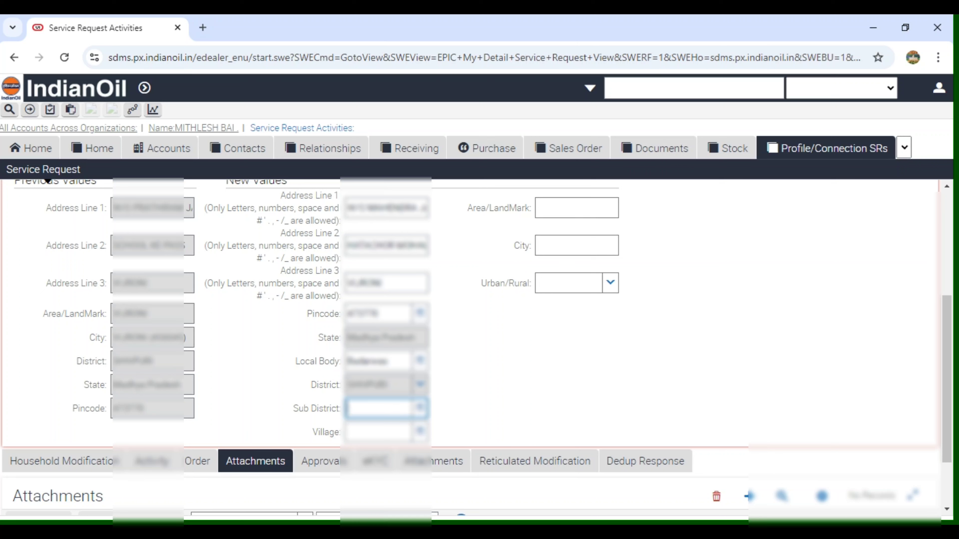
{"action": "type", "text": "Burdawal"}
{"action": "key", "text": "Tab"}
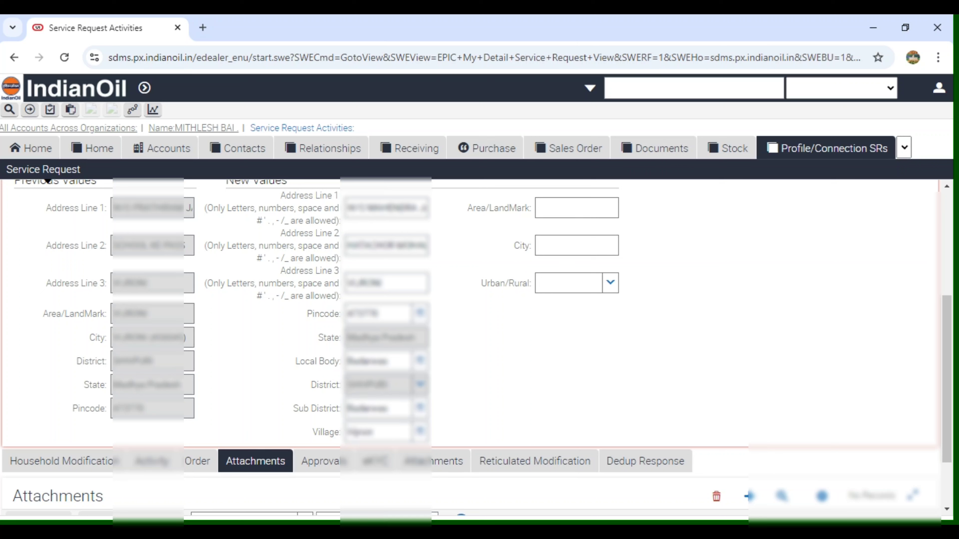
Enter Area/LandMark 'ILJROW' and City 'SHIVPUR'.
{"action": "key", "text": "Tab"}
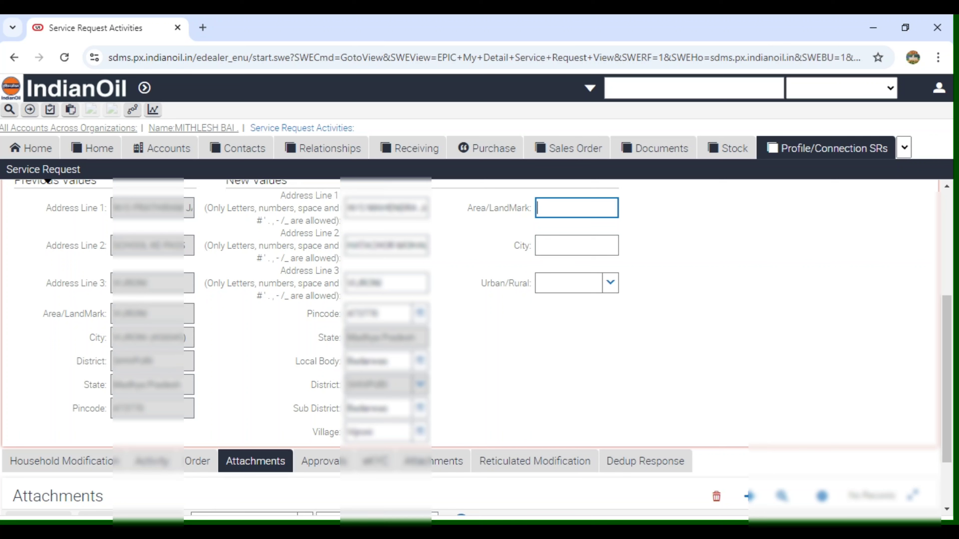
{"action": "type", "text": "ILJROW"}
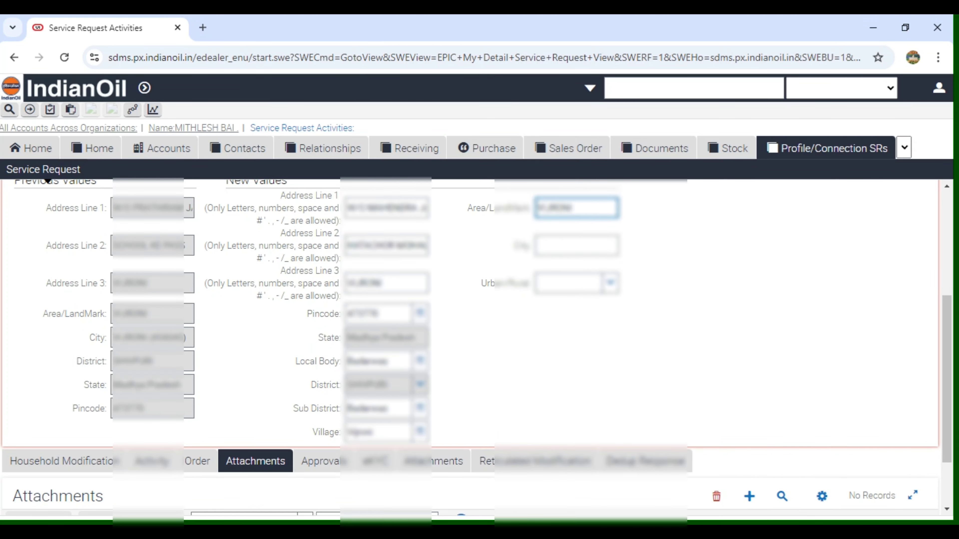
{"action": "key", "text": "Tab"}
{"action": "key", "text": "Tab"}
{"action": "type", "text": "SHIVPUR"}
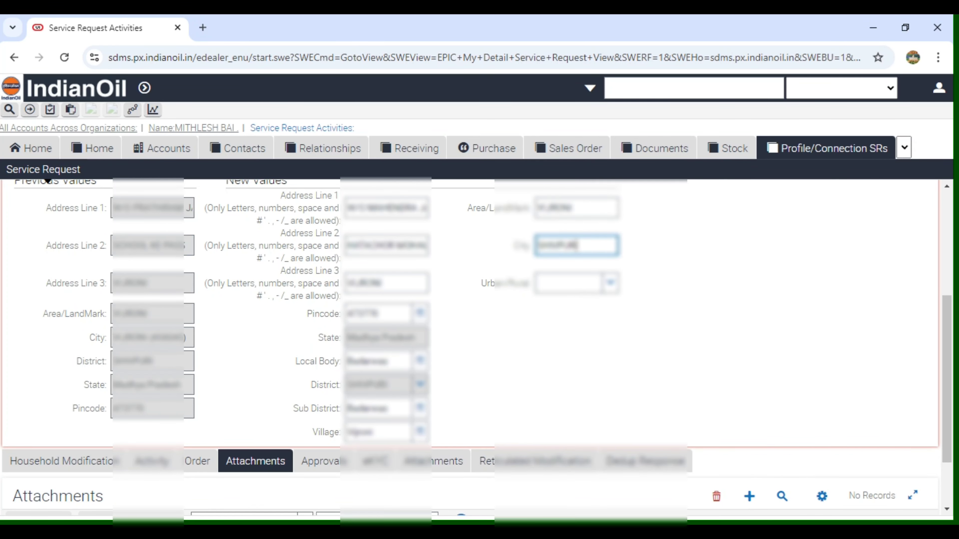
{"action": "key", "text": "Tab"}
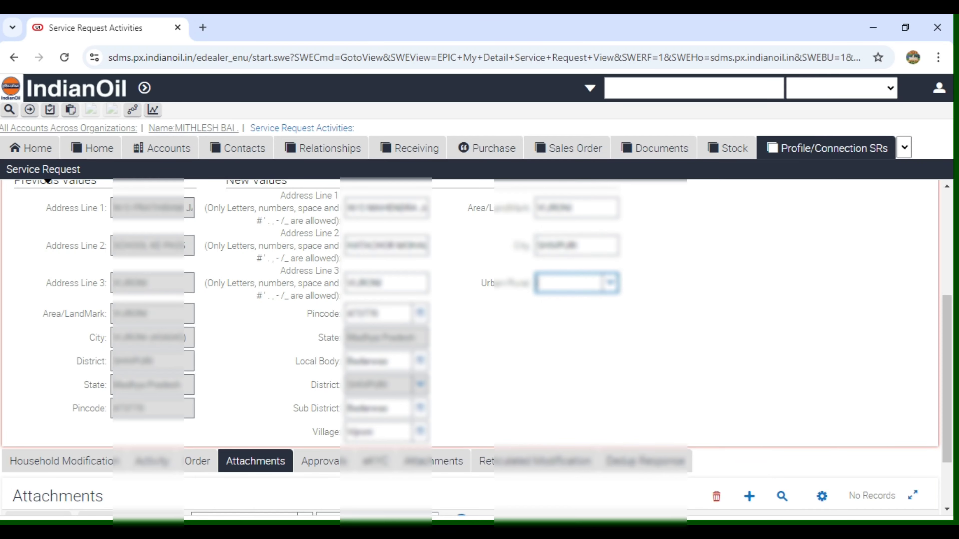
Set Urban/Rural to Rural and scroll down to the Attachments section.
{"action": "key", "text": "alt+Down"}
{"action": "key", "text": "Down"}
{"action": "key", "text": "Return"}
{"action": "scroll", "coordinate": [47, 181], "scroll_direction": "up", "scroll_amount": 2}
{"action": "scroll", "coordinate": [472, 348], "scroll_direction": "up", "scroll_amount": 2}
{"action": "scroll", "coordinate": [472, 347], "scroll_direction": "down", "scroll_amount": 5}
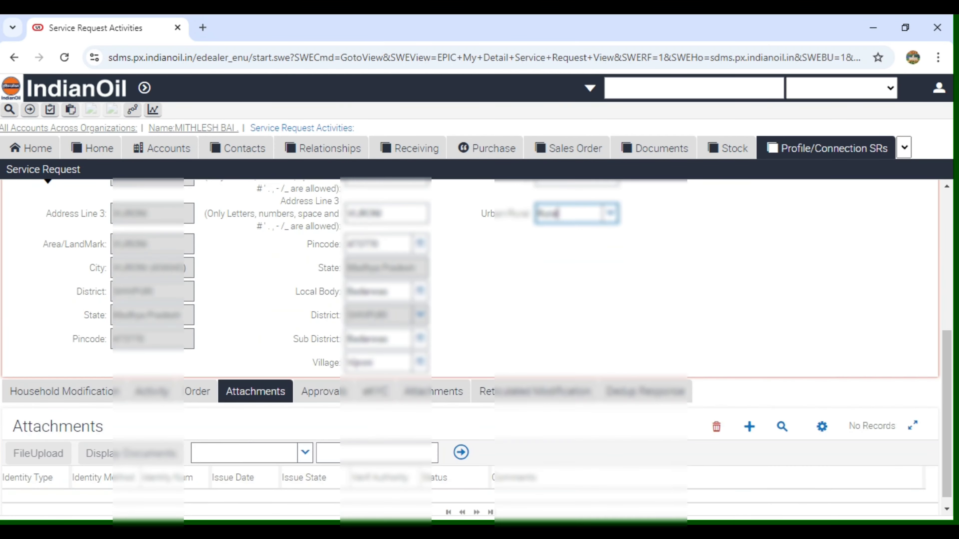
{"action": "scroll", "coordinate": [472, 347], "scroll_direction": "up", "scroll_amount": 4}
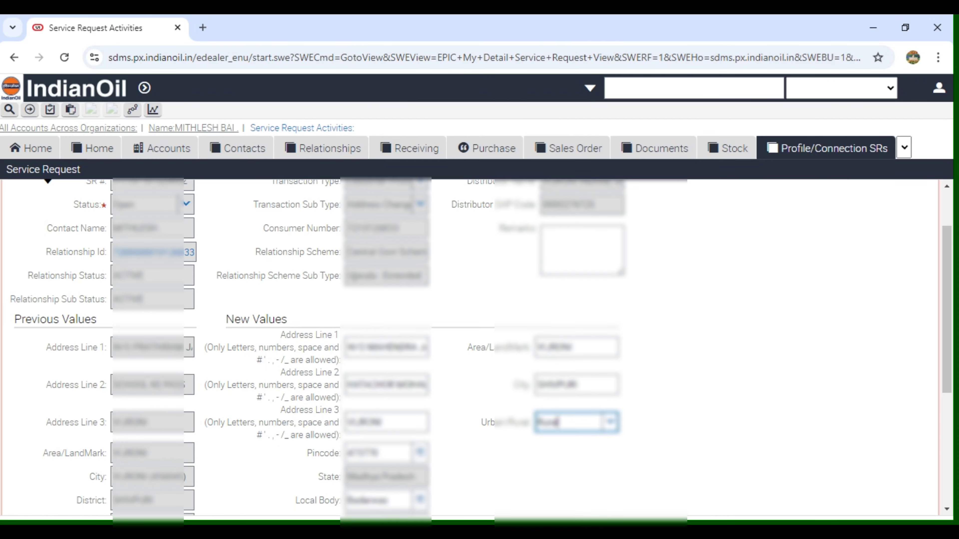
{"action": "scroll", "coordinate": [472, 348], "scroll_direction": "down", "scroll_amount": 5}
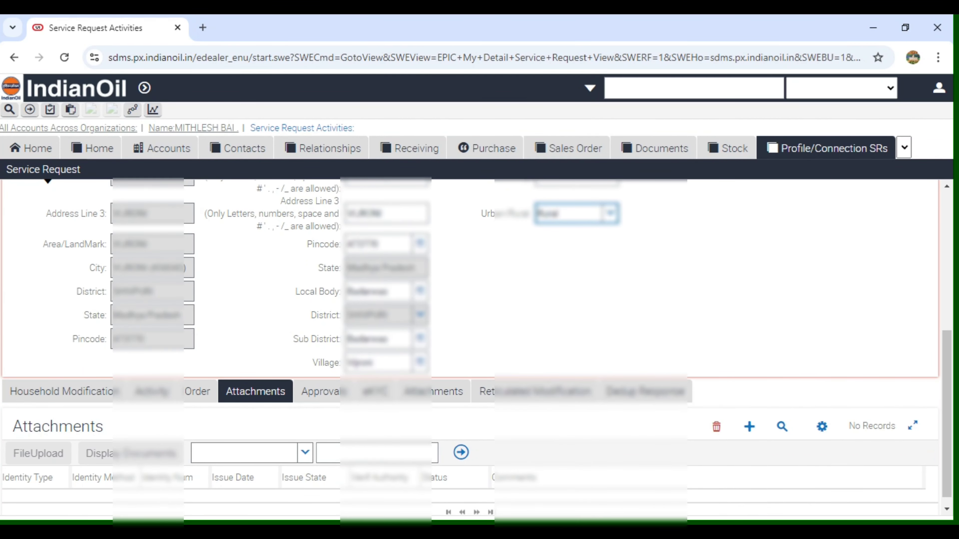
Add a new attachment row with Identity Type POA-POI.
{"action": "left_click", "coordinate": [749, 427]}
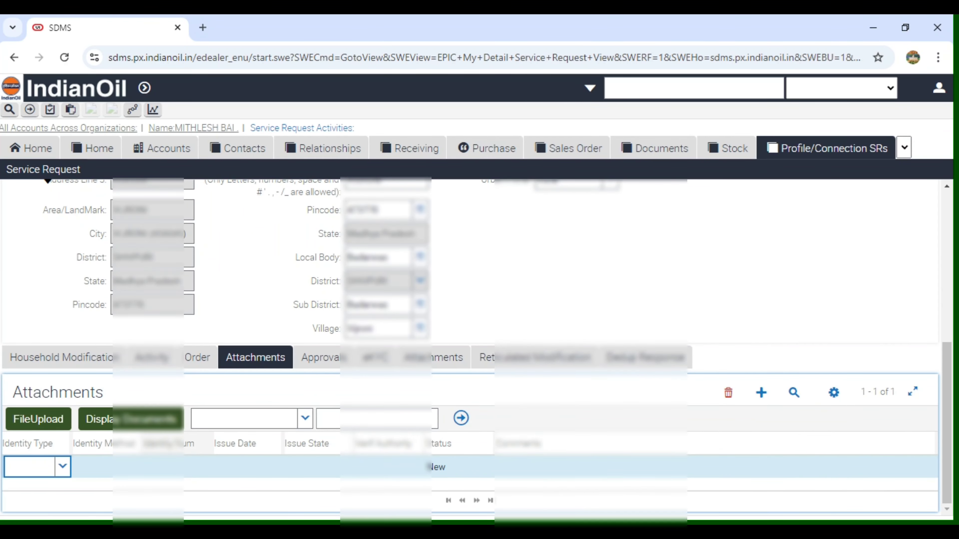
{"action": "key", "text": "alt+Down"}
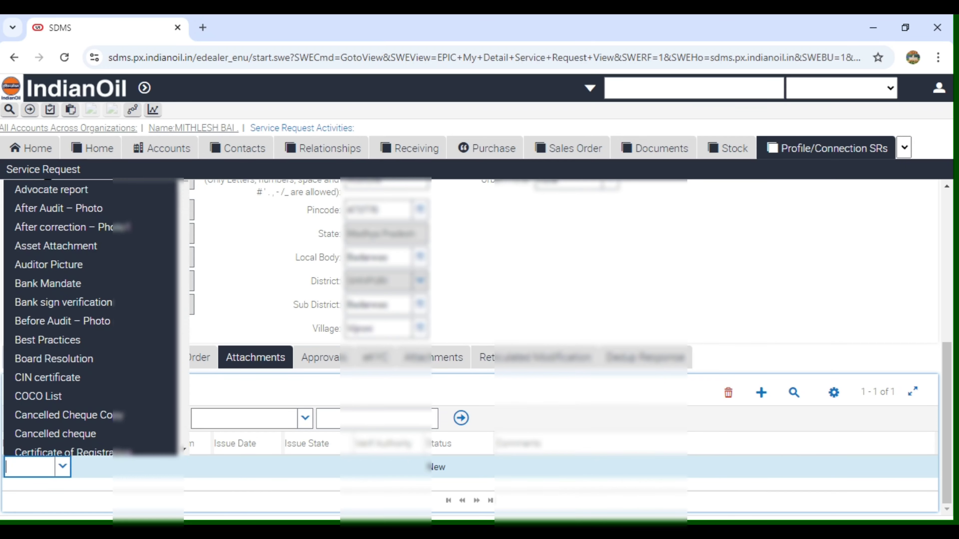
{"action": "type", "text": "PO"}
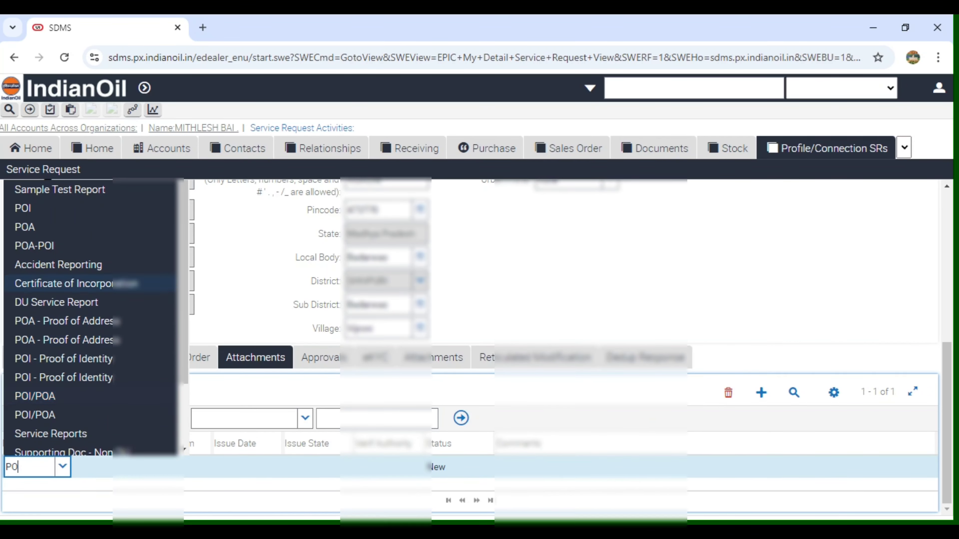
{"action": "left_click", "coordinate": [53, 246]}
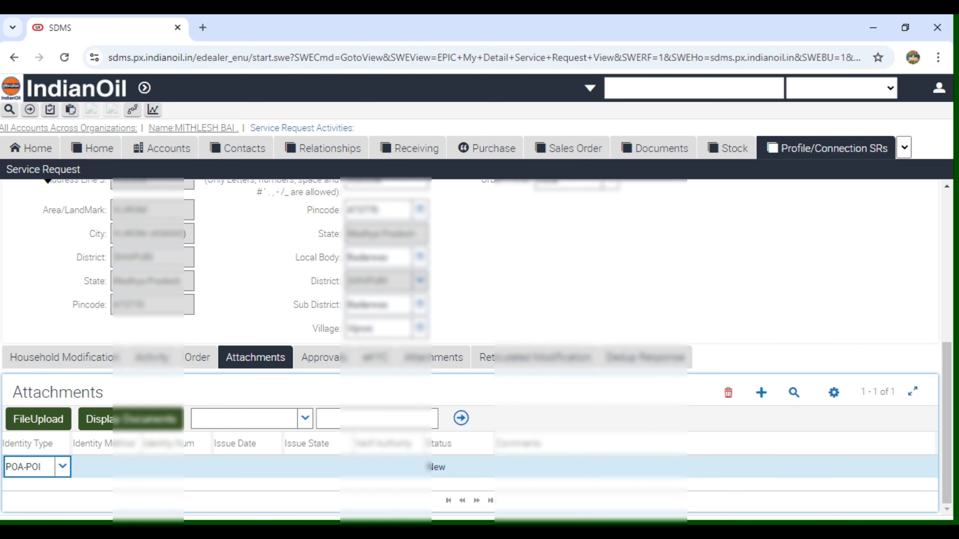
Set Identity Method to Aadhaar(UID), enter the Aadhaar number, and start the file upload.
{"action": "left_click", "coordinate": [99, 467]}
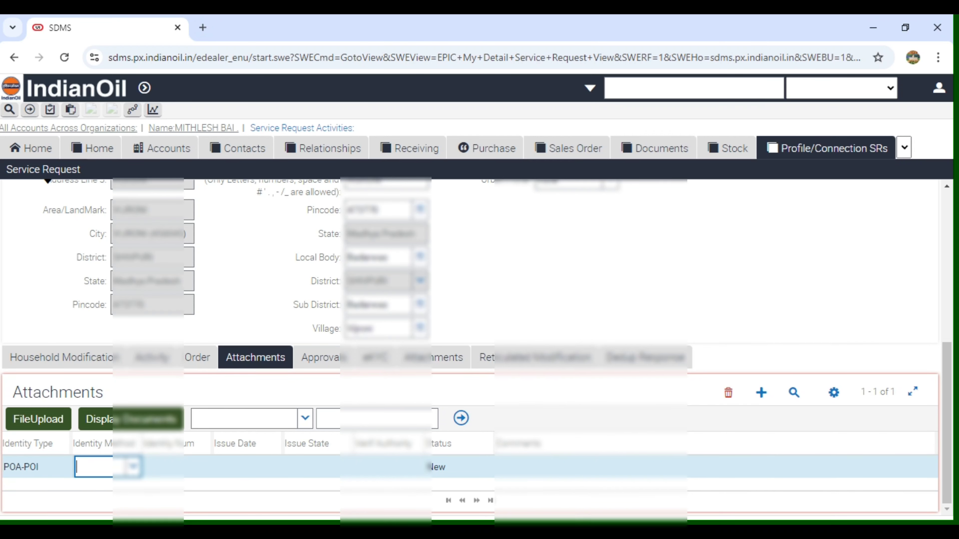
{"action": "left_click", "coordinate": [132, 467]}
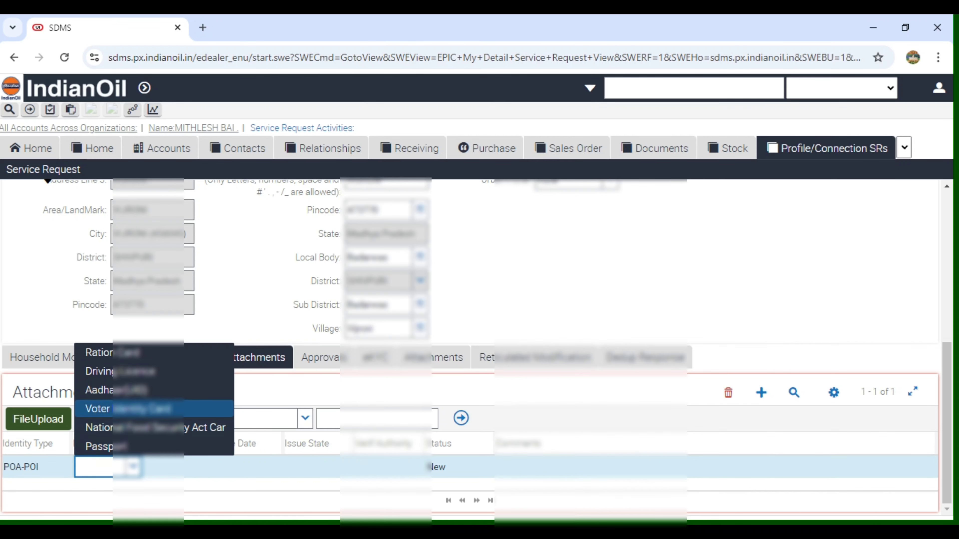
{"action": "left_click", "coordinate": [107, 389]}
{"action": "left_click", "coordinate": [179, 467]}
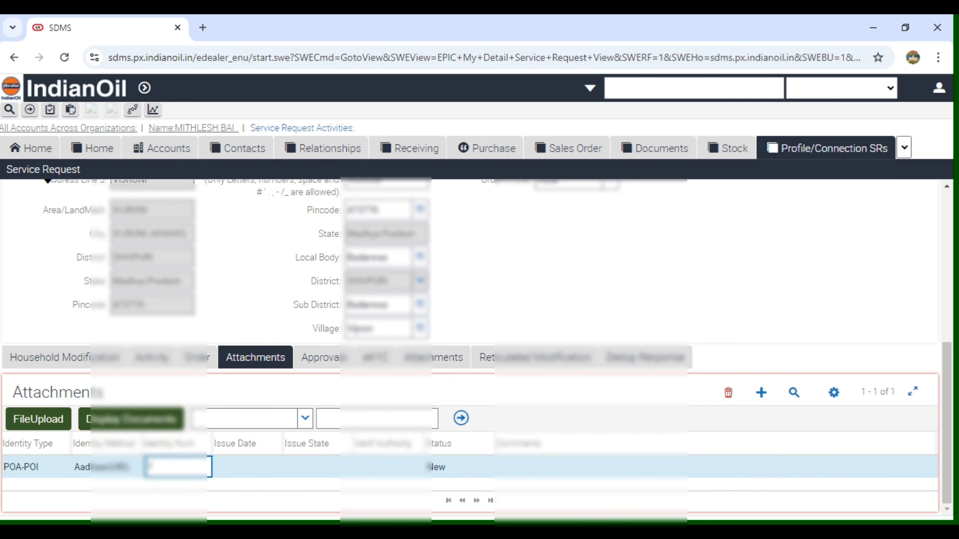
{"action": "type", "text": "XXXXXXXXXXXX"}
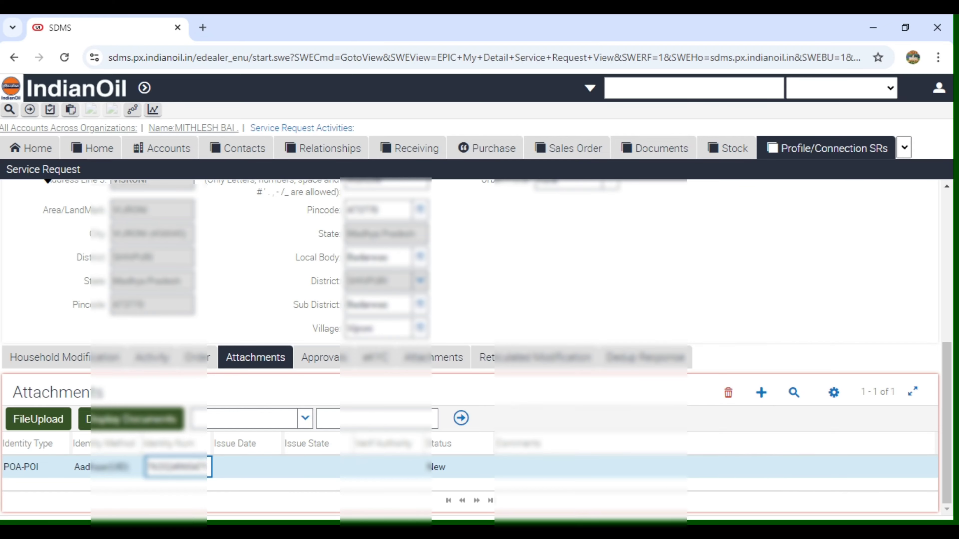
{"action": "left_click", "coordinate": [39, 419]}
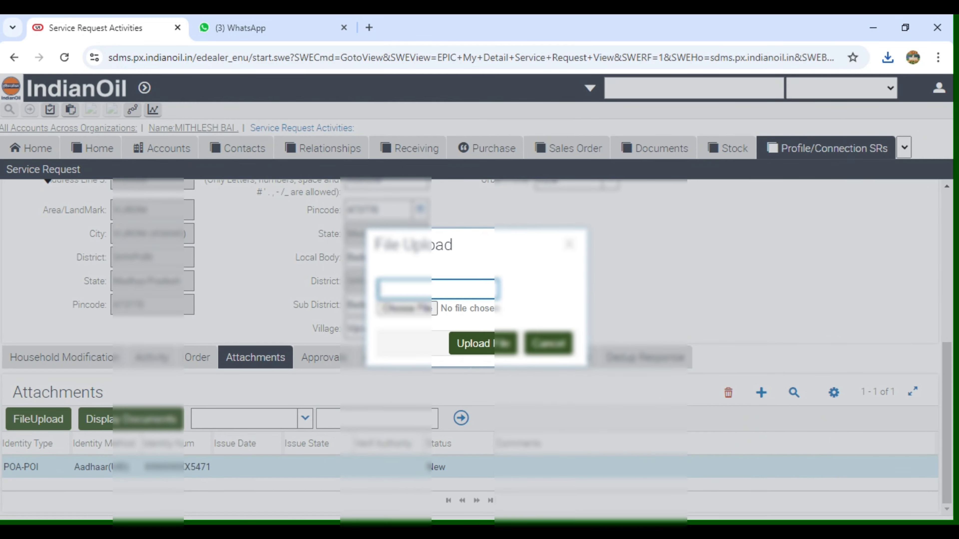
Upload the proof PDF from Downloads to the attachment and acknowledge the upload alert.
{"action": "left_click", "coordinate": [406, 308]}
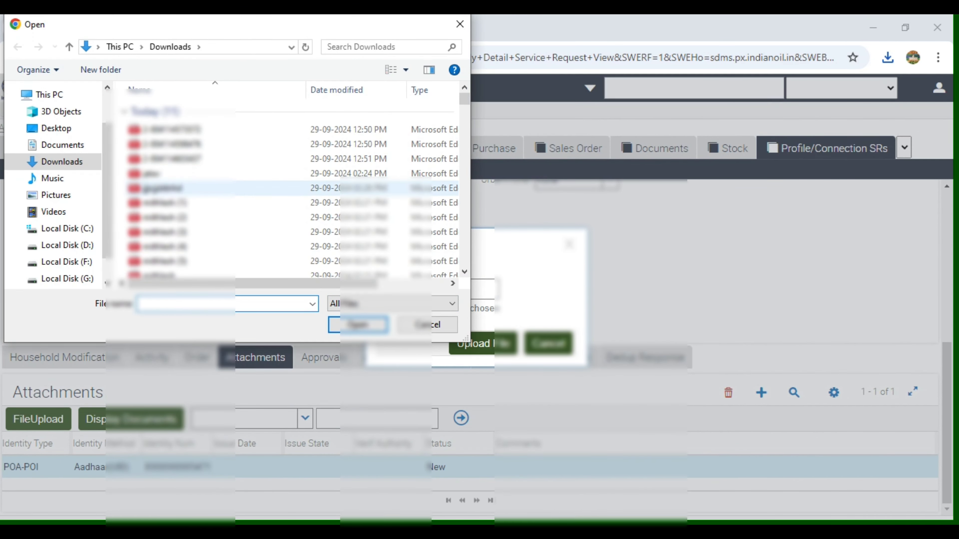
{"action": "left_click", "coordinate": [162, 187]}
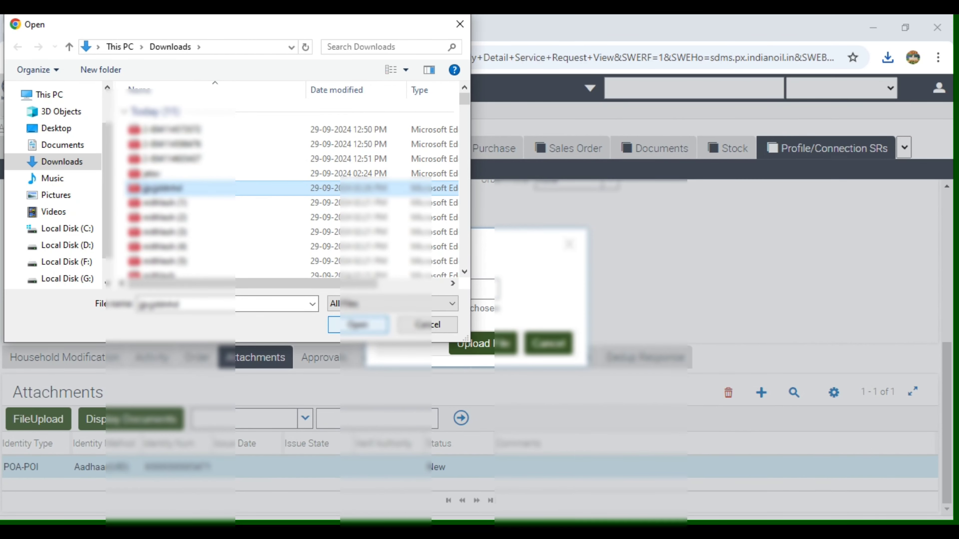
{"action": "left_click", "coordinate": [358, 325]}
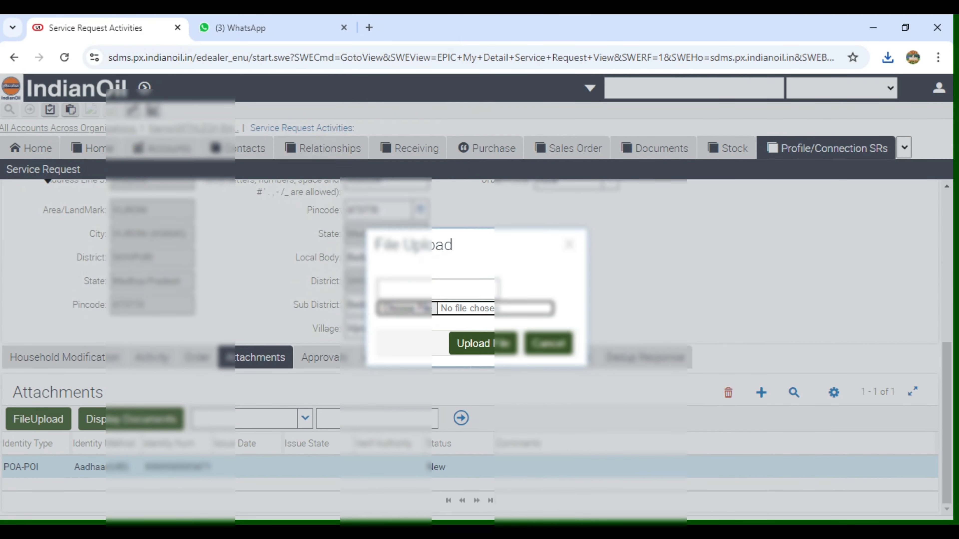
{"action": "left_click", "coordinate": [476, 342]}
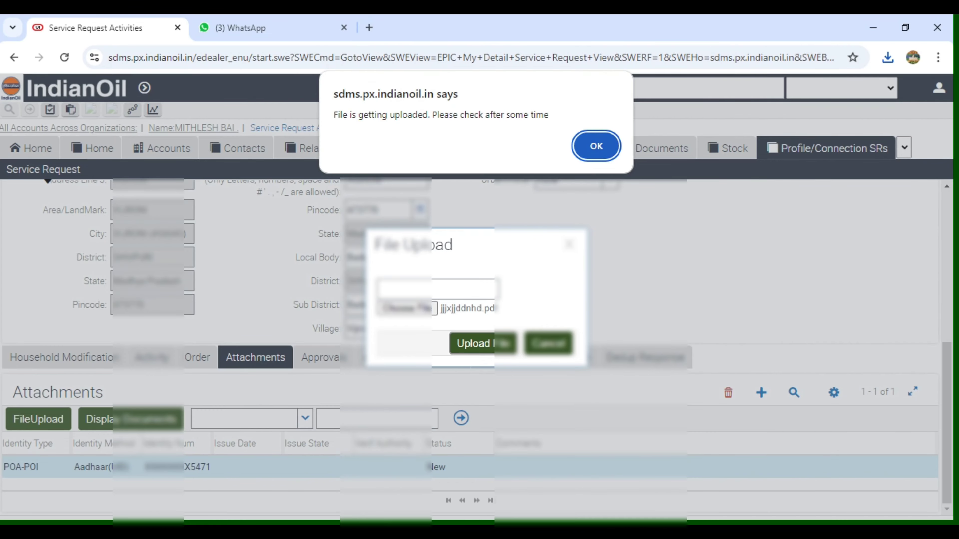
{"action": "key", "text": "Return"}
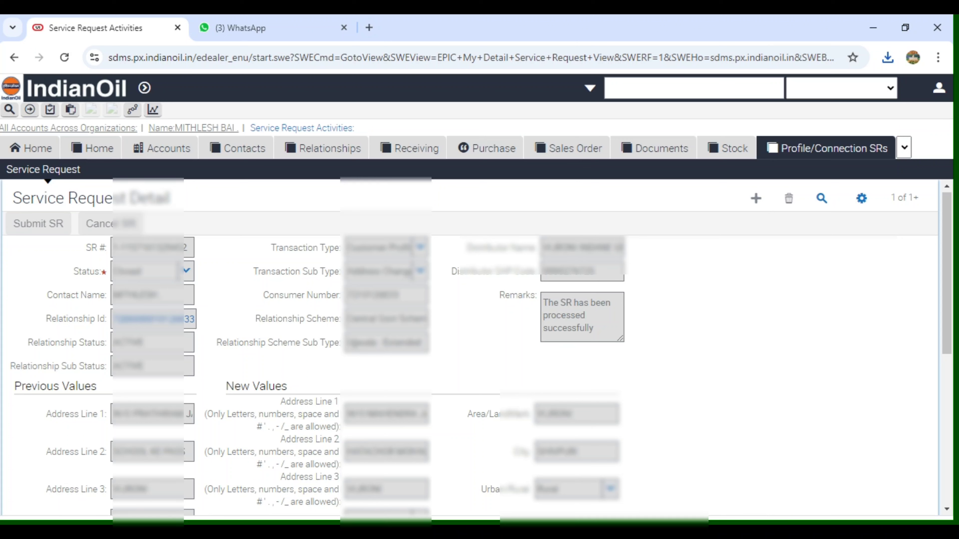
Open the consumer's Relationship Detail and scroll the Address box to verify the new address.
{"action": "left_click", "coordinate": [151, 319]}
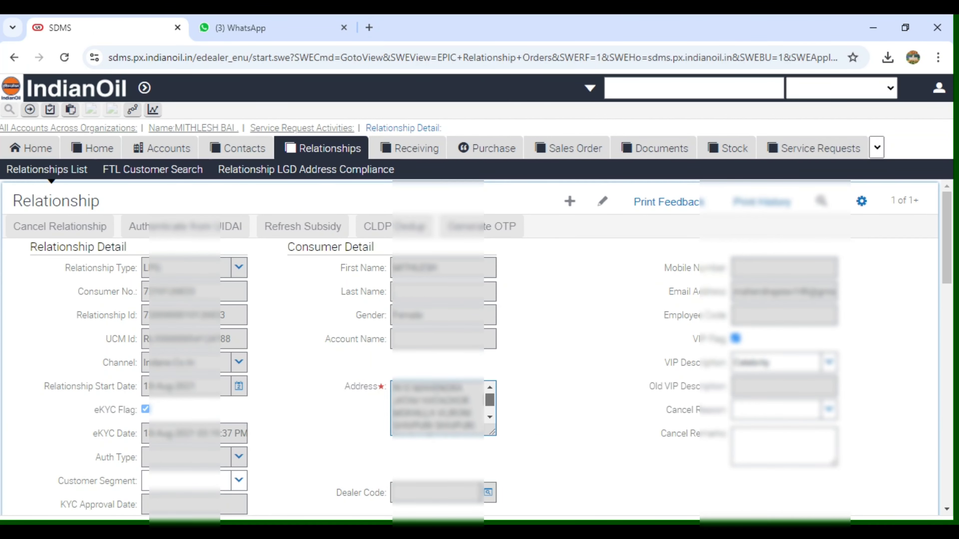
{"action": "left_click_drag", "start_coordinate": [489, 400], "coordinate": [490, 405]}
{"action": "scroll", "coordinate": [438, 408], "scroll_direction": "up", "scroll_amount": 1}
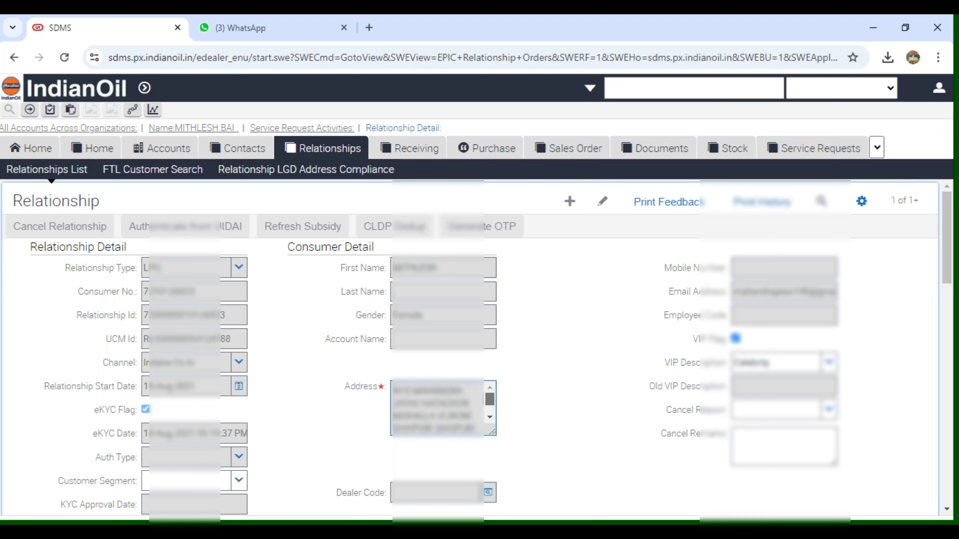